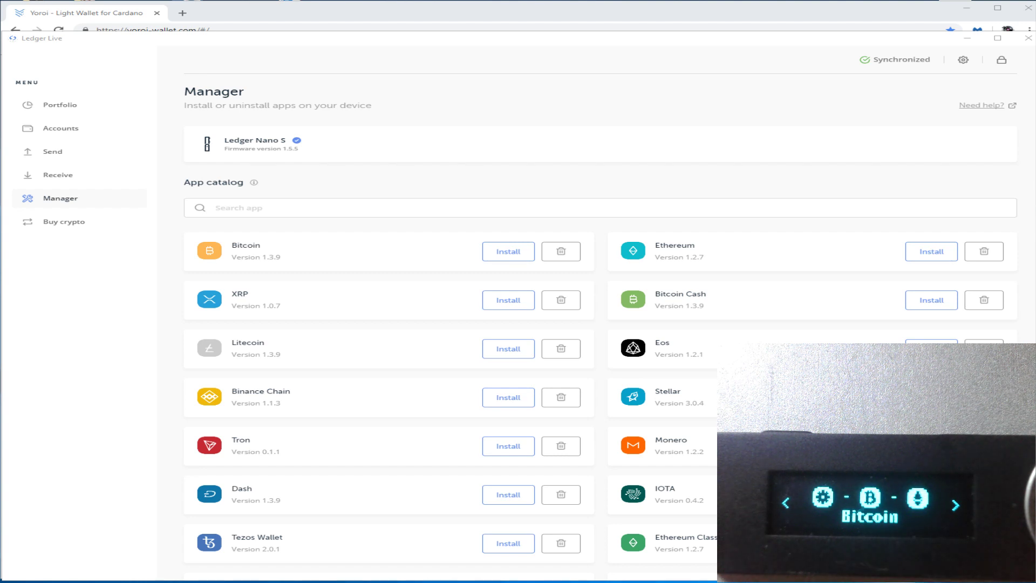
# Put the cursor in the Search app field above Ledger Live's App catalog.
pyautogui.click(226, 208)
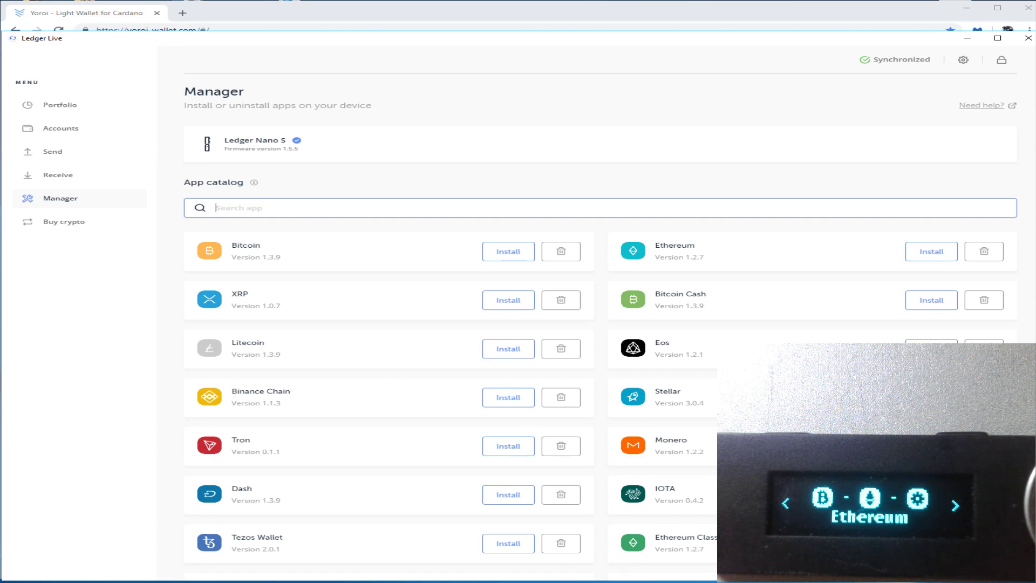
# Search the catalog for 'ada' and install the Cardano ADA app on the Nano S.
pyautogui.write('ada')
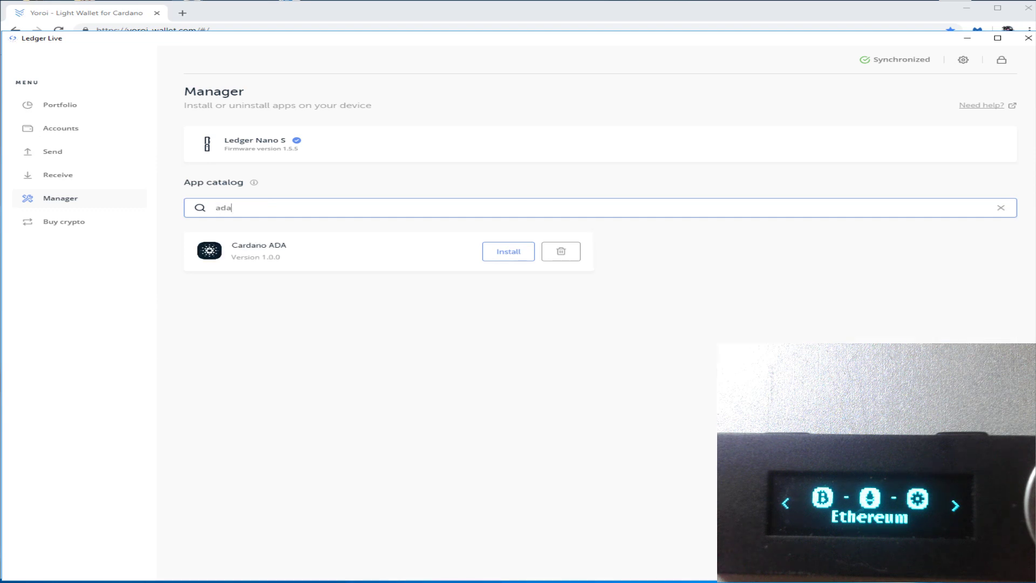
pyautogui.click(508, 251)
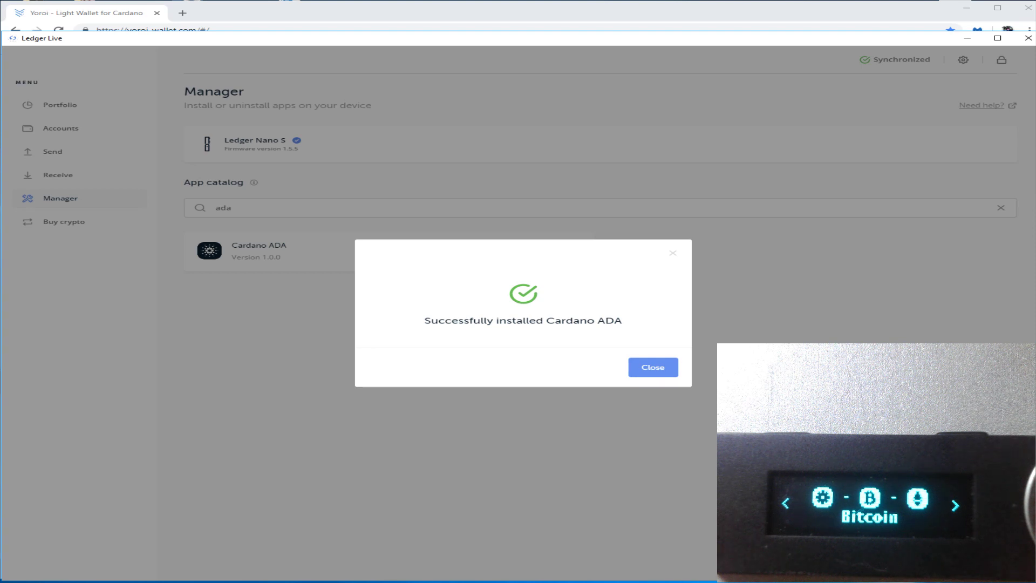
pyautogui.click(653, 367)
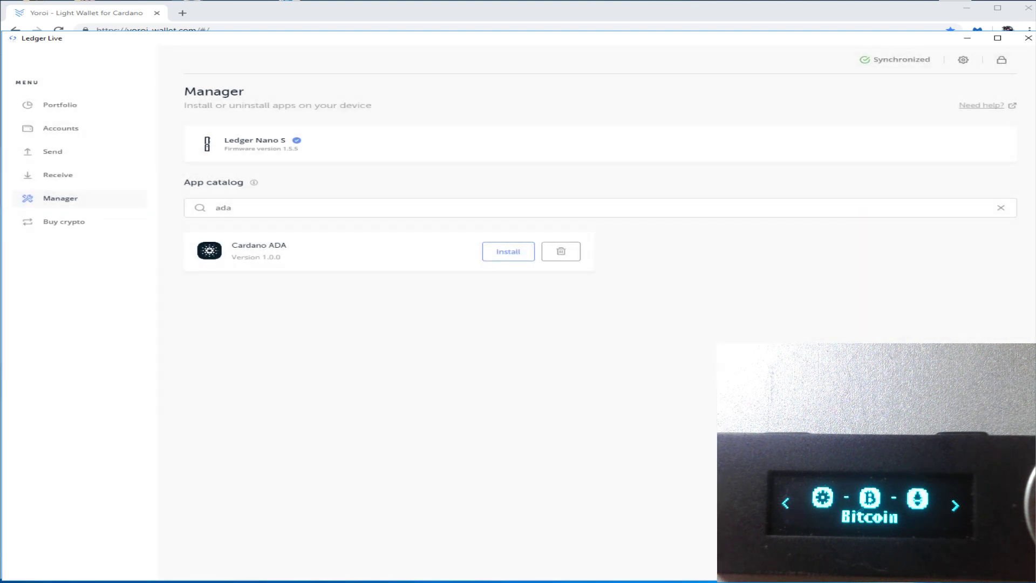
pyautogui.click(231, 208)
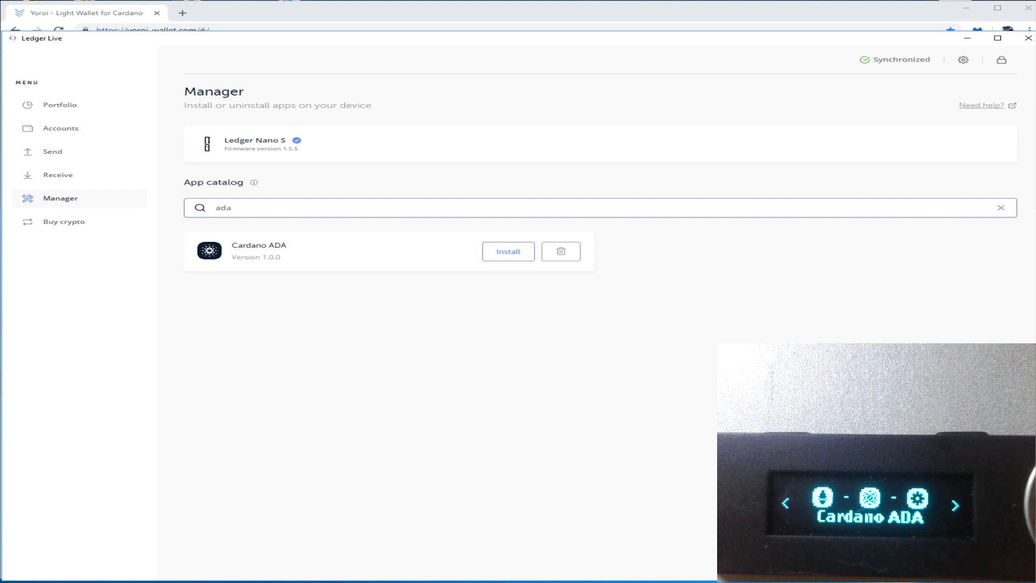
pyautogui.click(967, 38)
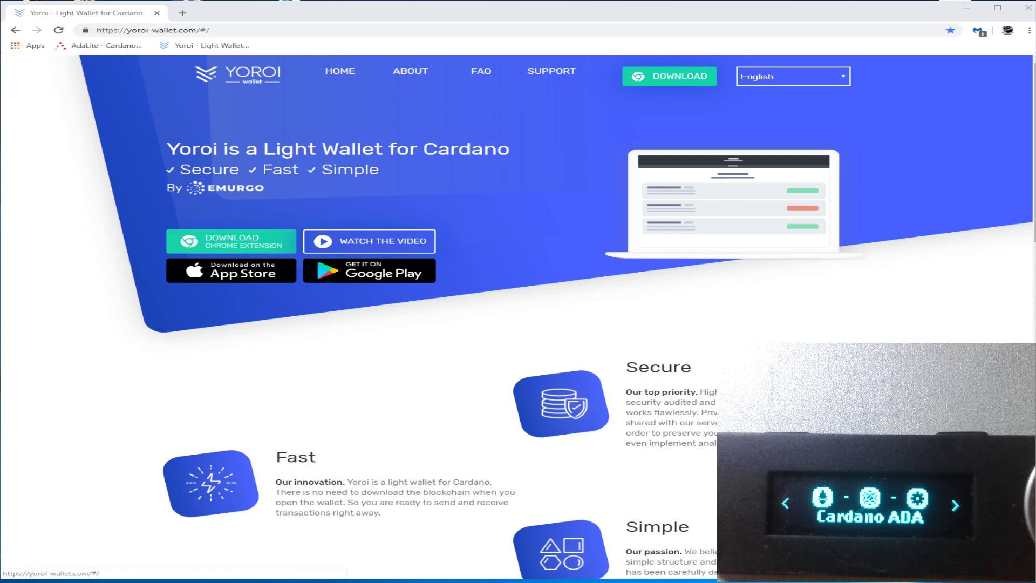
# Visit the AdaLite wallet site from its bookmark, then return to yoroi-wallet.com.
pyautogui.click(99, 45)
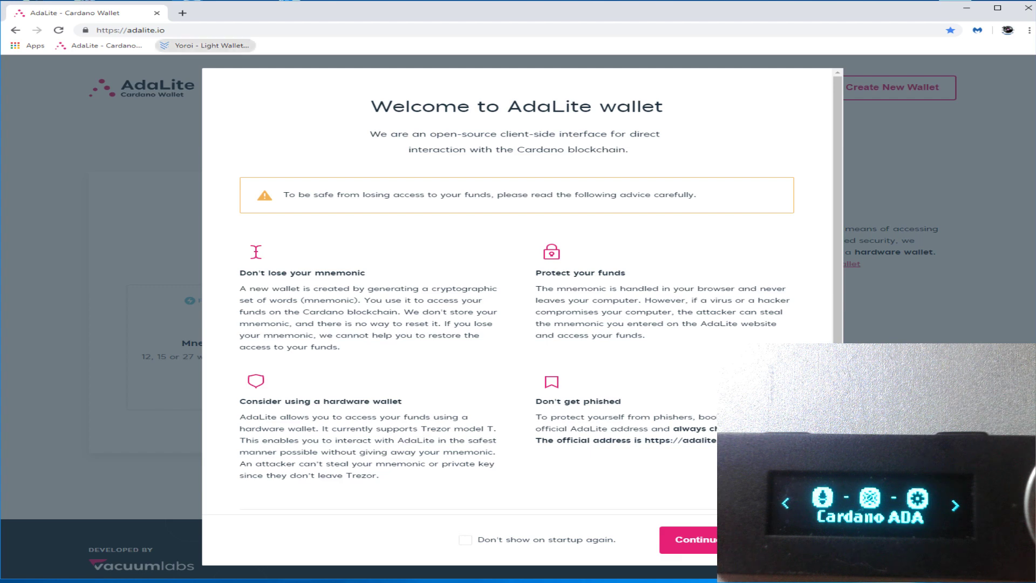
pyautogui.click(205, 45)
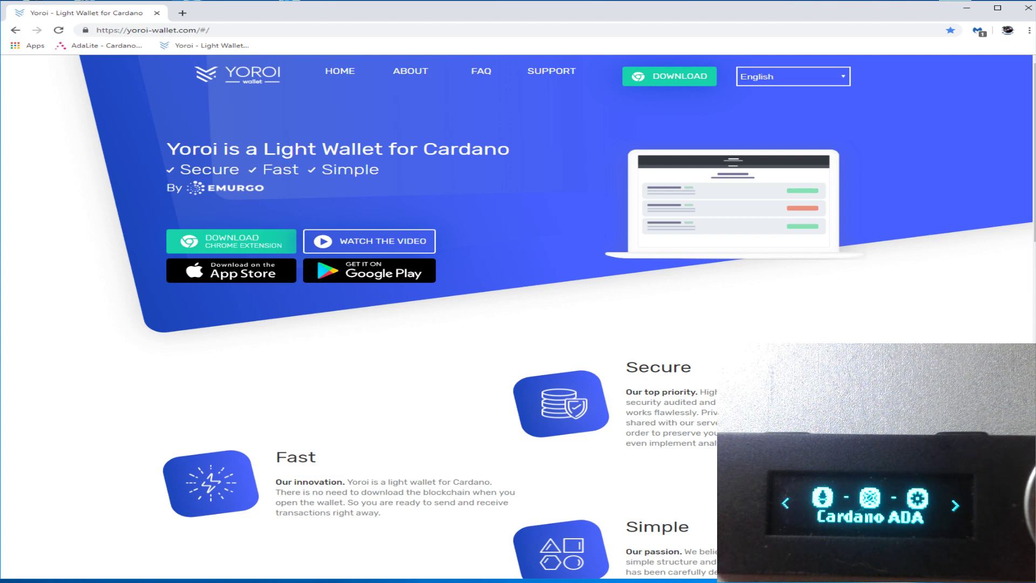
# Add the Yoroi extension to Chrome from the Web Store and launch it.
pyautogui.click(231, 241)
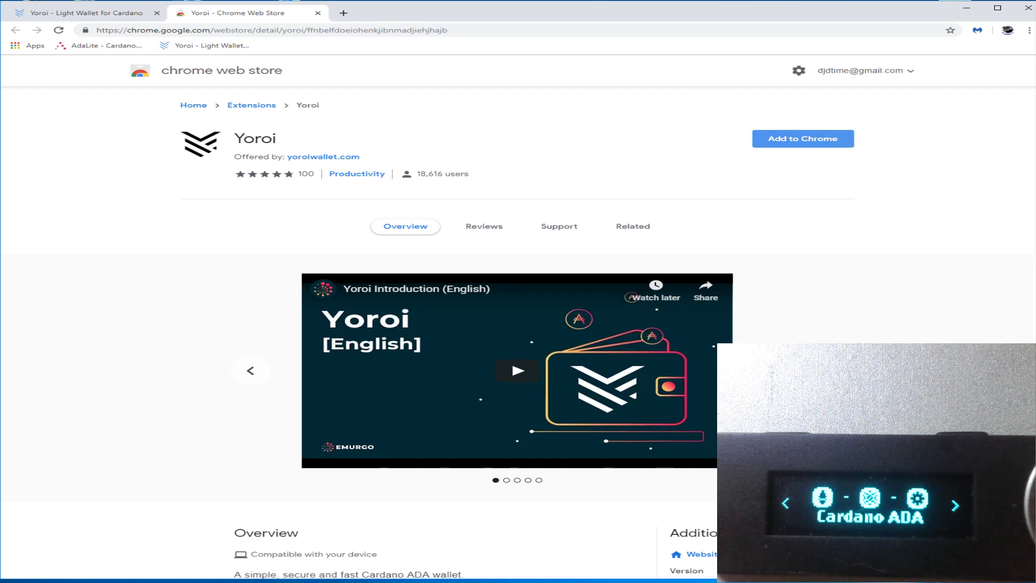
pyautogui.click(803, 139)
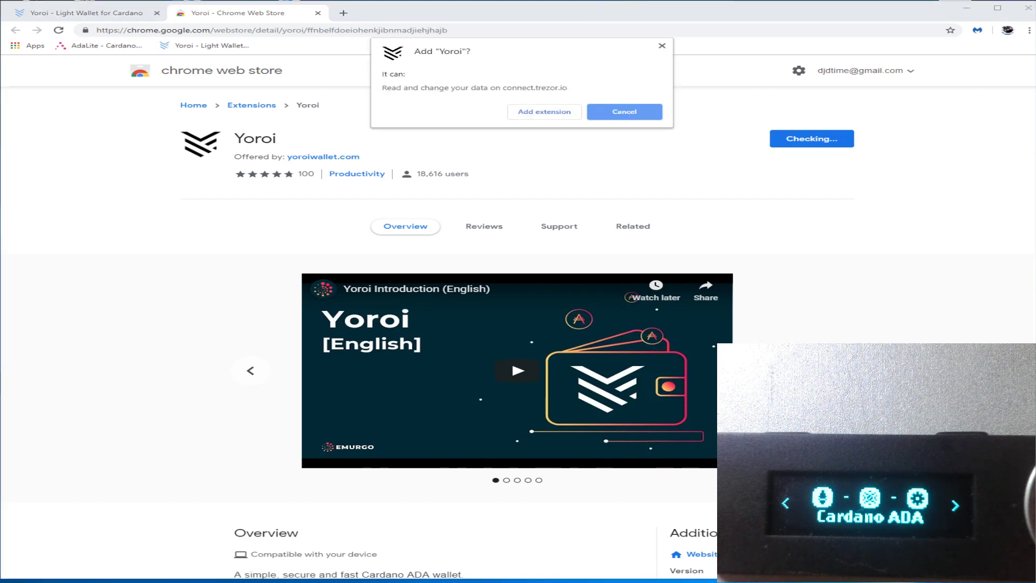
pyautogui.press('Escape')
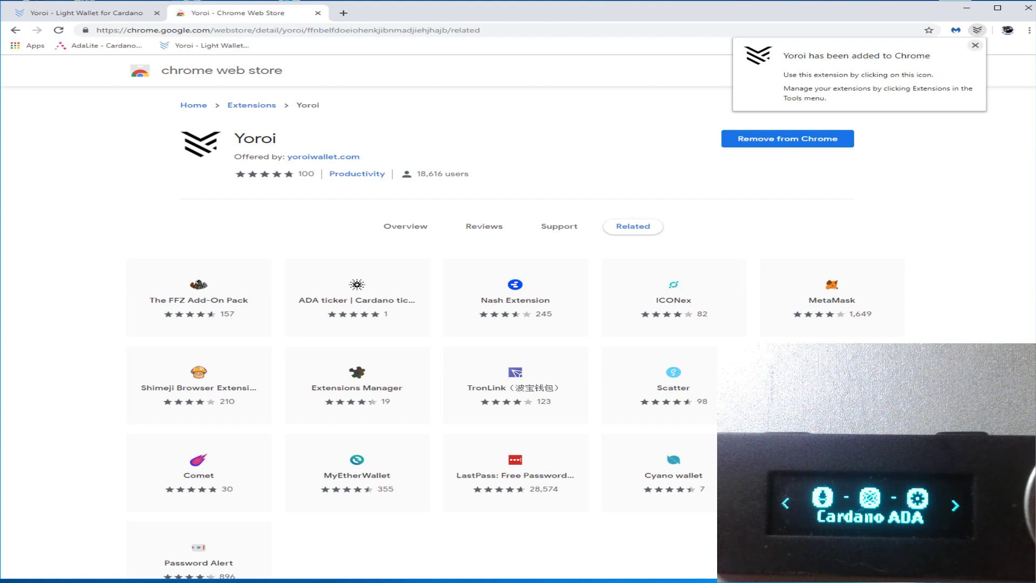
pyautogui.click(976, 45)
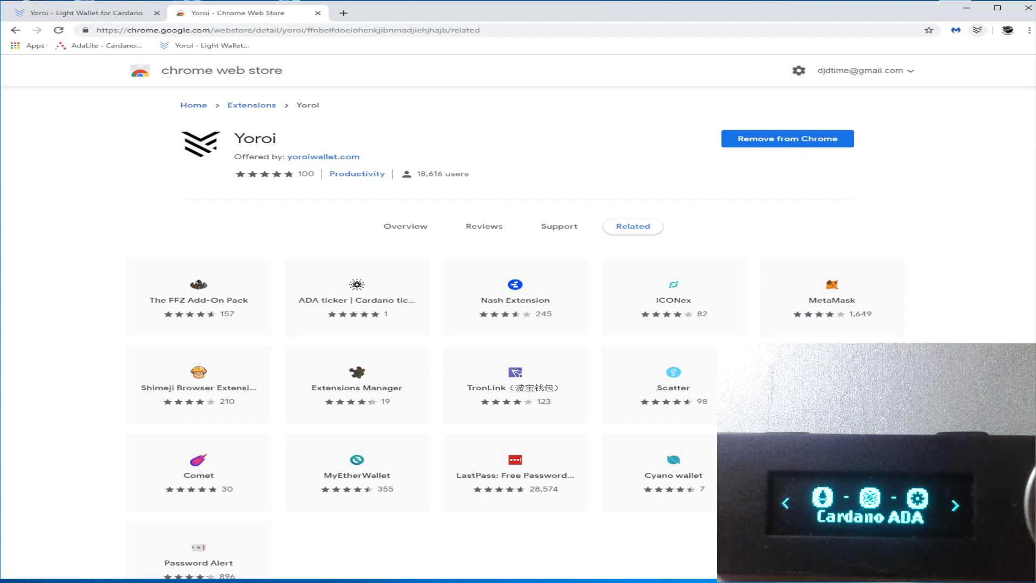
pyautogui.click(978, 30)
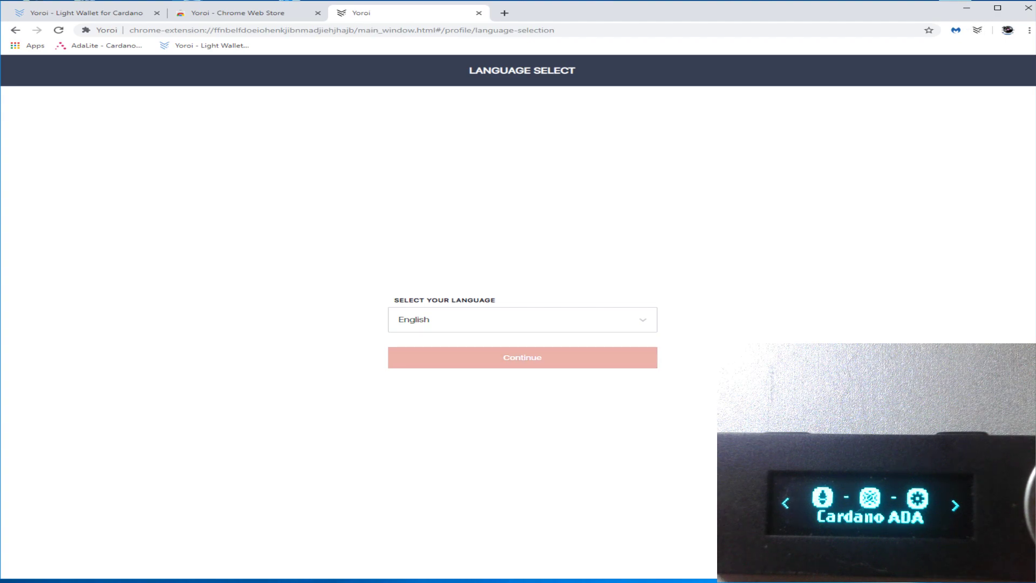
# Continue with English, agree to the Terms of Use, and choose 'Create or restore a wallet connected to a Ledger device'.
pyautogui.click(523, 357)
pyautogui.scroll(-10, 522, 324)
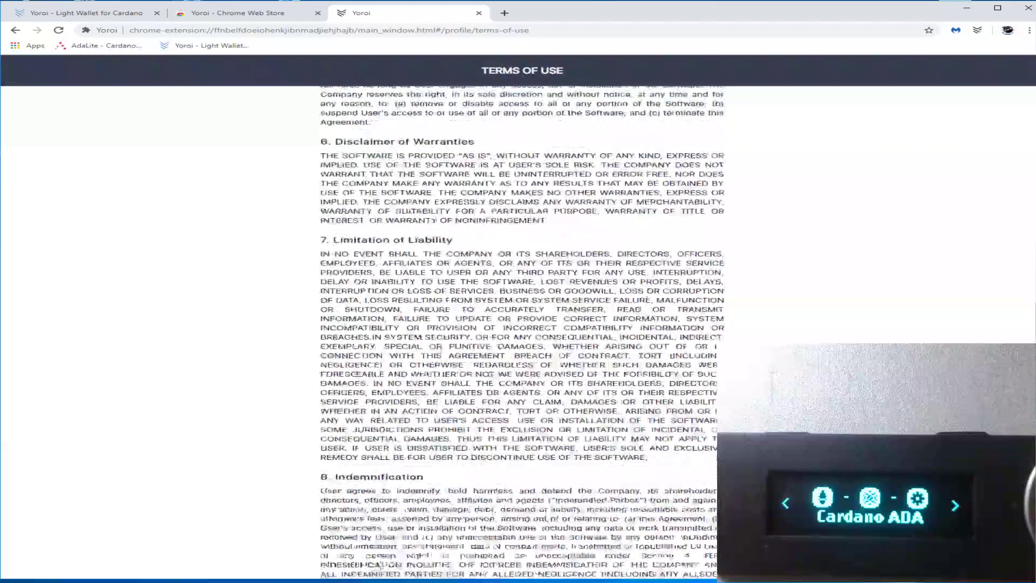
pyautogui.scroll(-15, 522, 324)
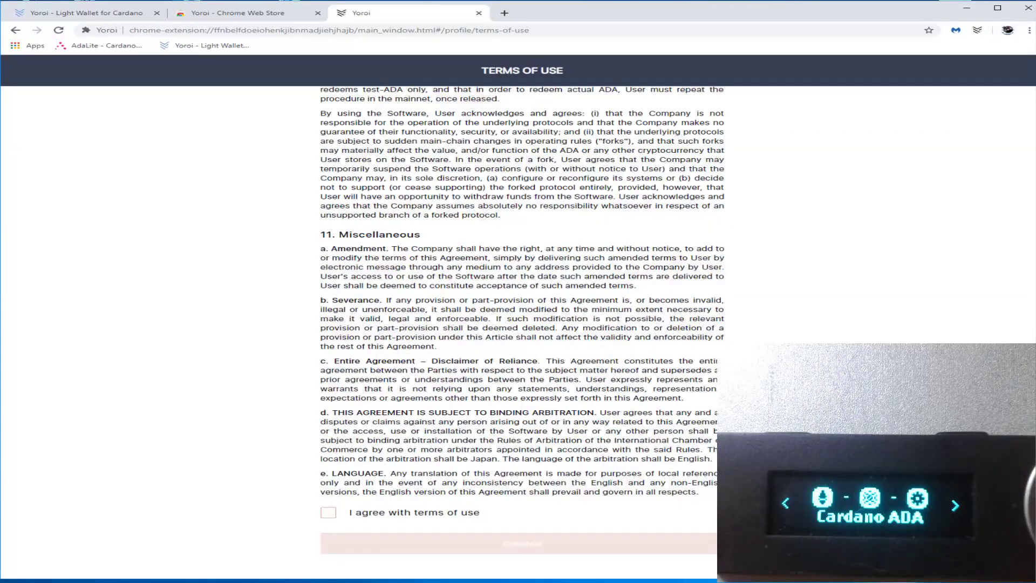
pyautogui.click(328, 513)
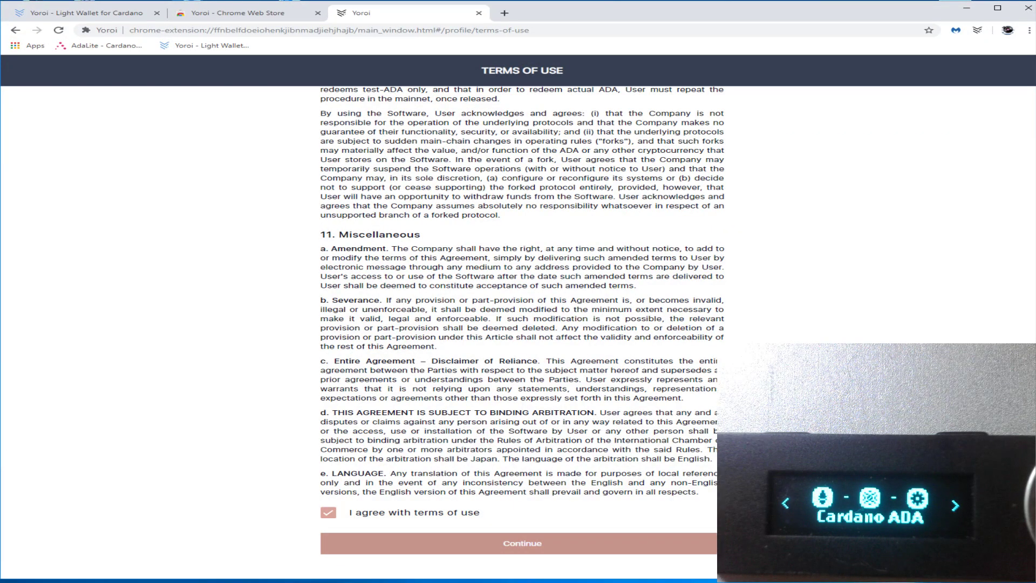
pyautogui.click(523, 544)
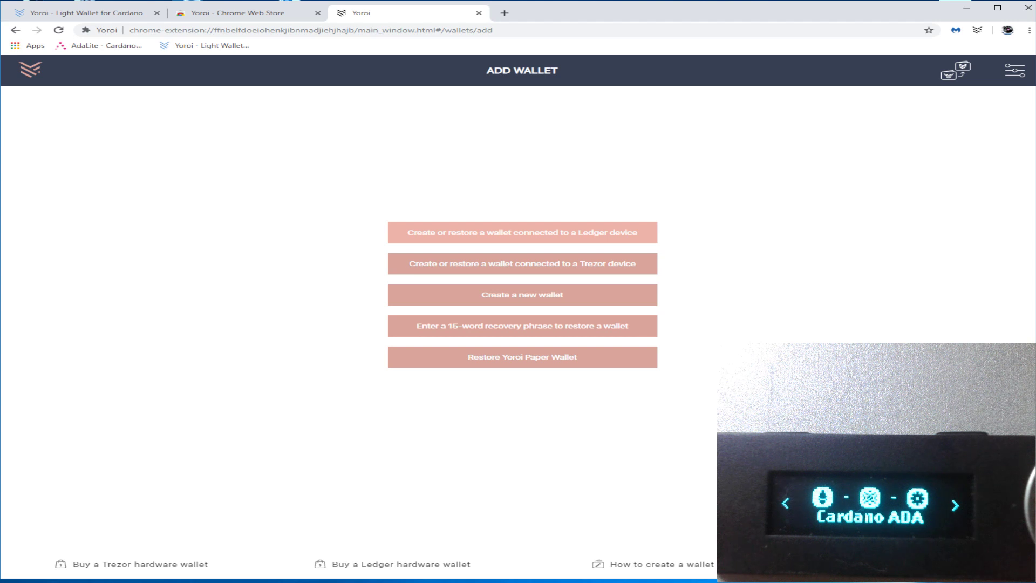
pyautogui.click(522, 232)
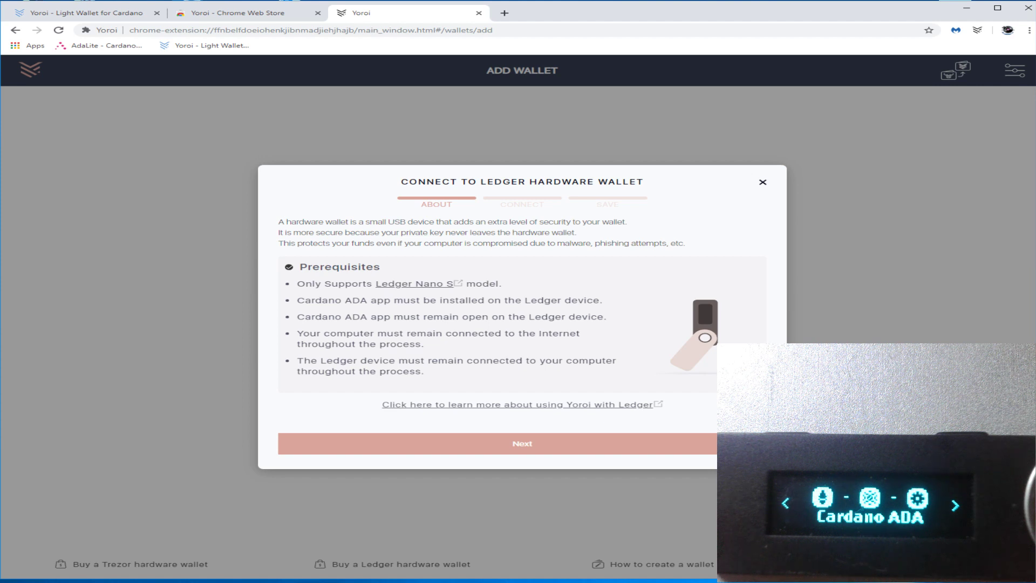
# Go through the Ledger prerequisites and connect the Nano S so it shares its public key.
pyautogui.moveTo(296, 317); pyautogui.dragTo(607, 316)
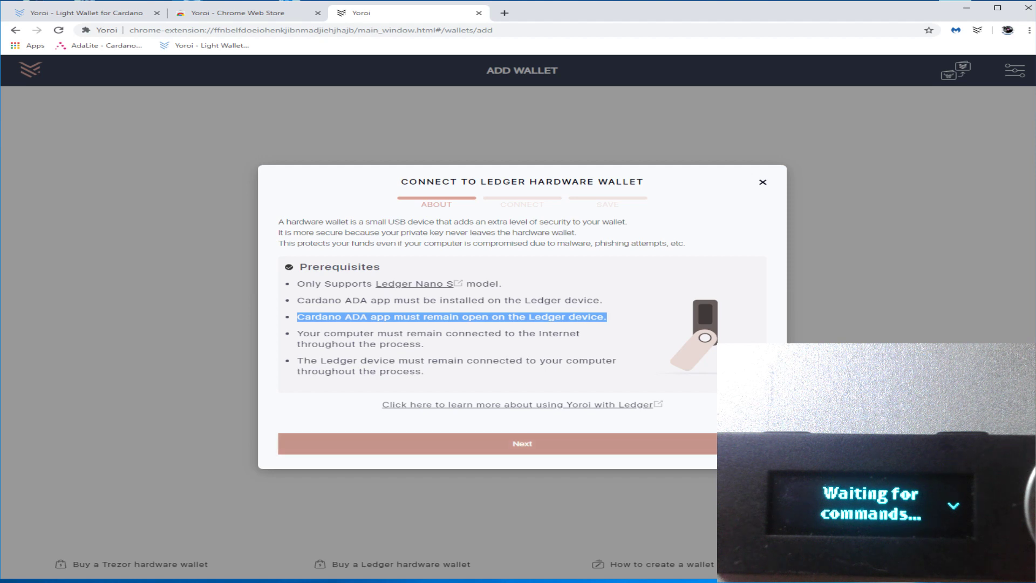
pyautogui.click(522, 443)
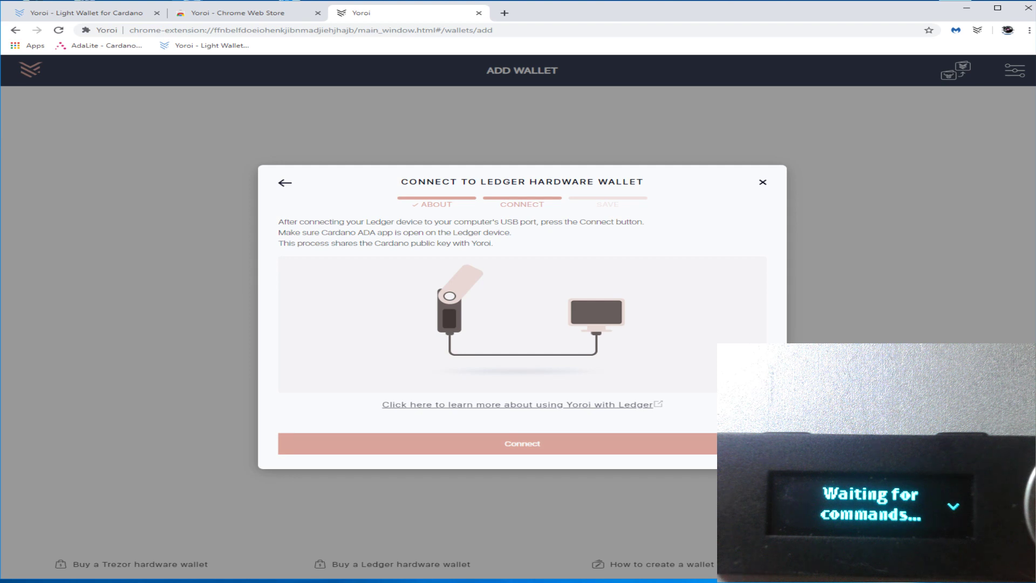
pyautogui.click(523, 443)
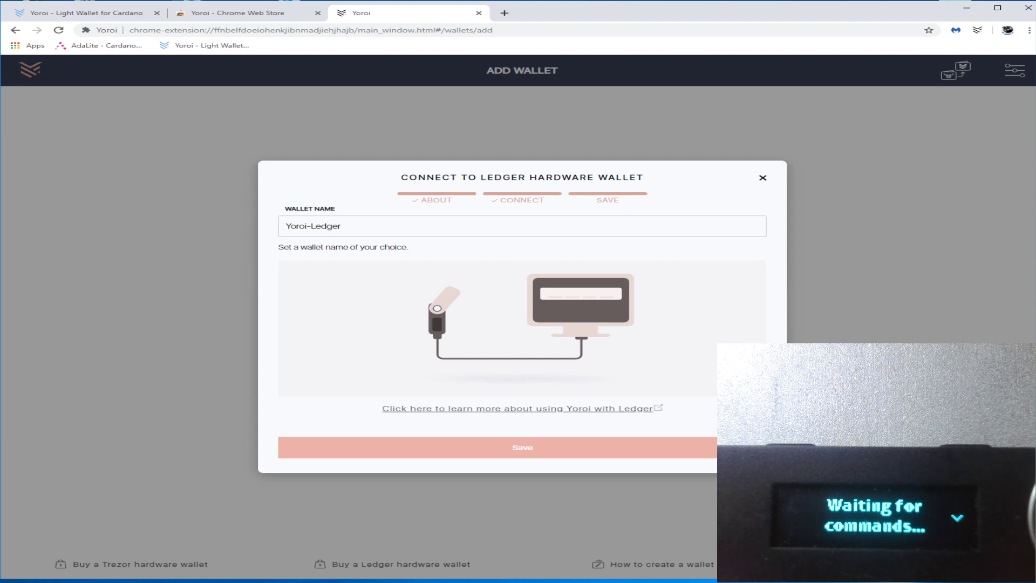
pyautogui.click(341, 226)
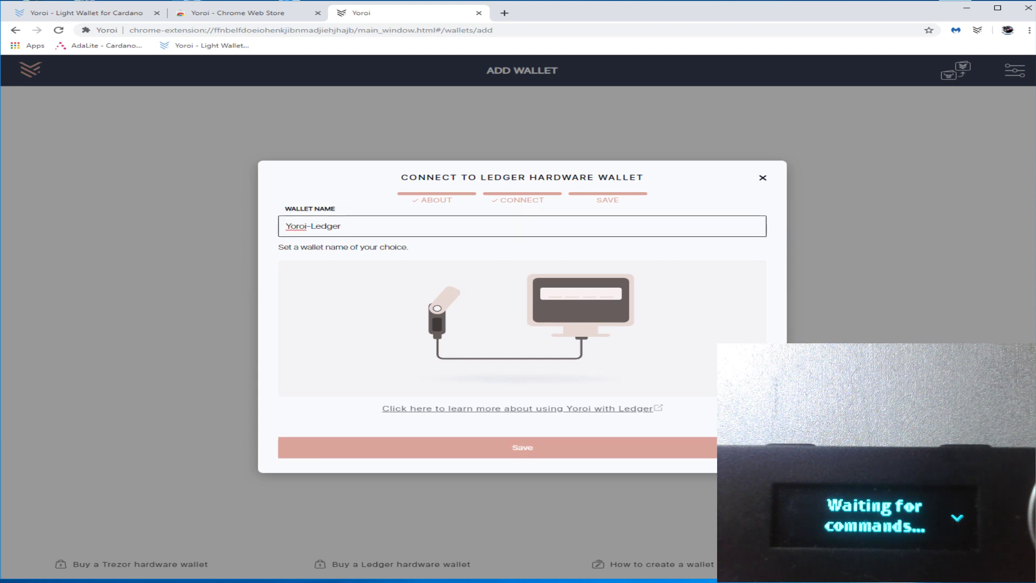
# Save the wallet as Yoroi-Ledger and show its receiving address in the Receive tab.
pyautogui.press('Return')
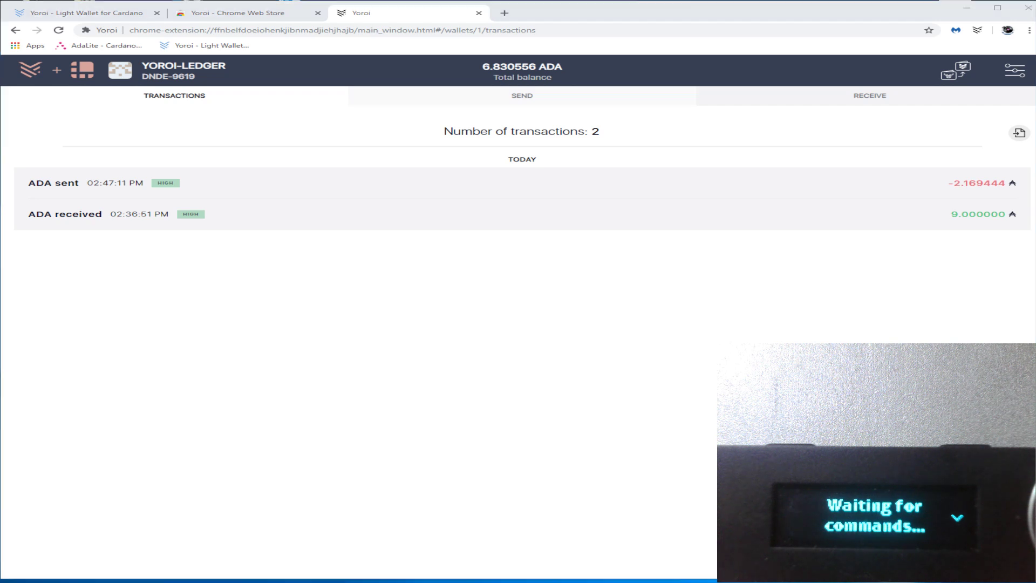
pyautogui.click(870, 96)
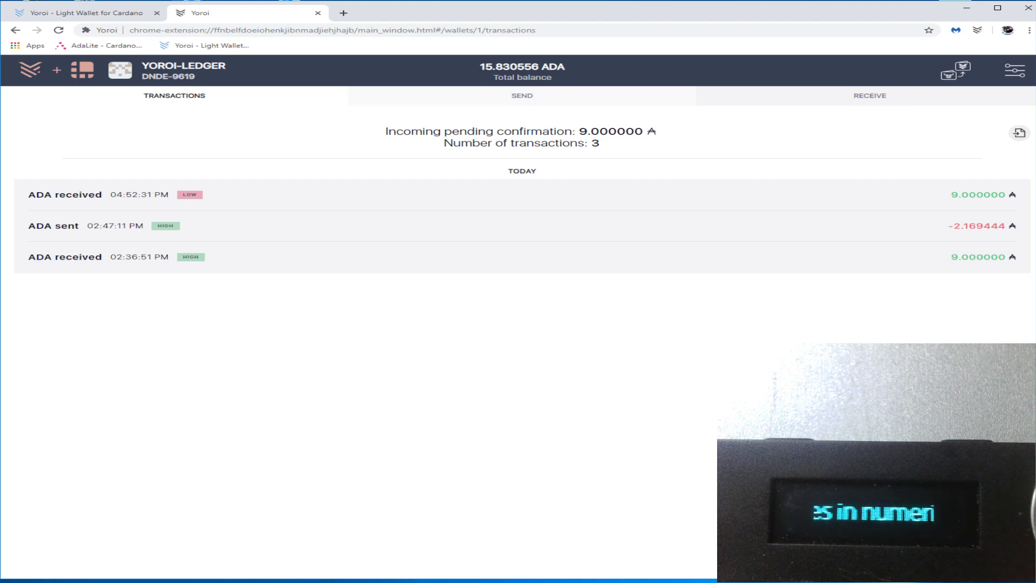
# Fill the Send form with the saved receiver address and 2.000000 ADA, then review it.
pyautogui.click(521, 95)
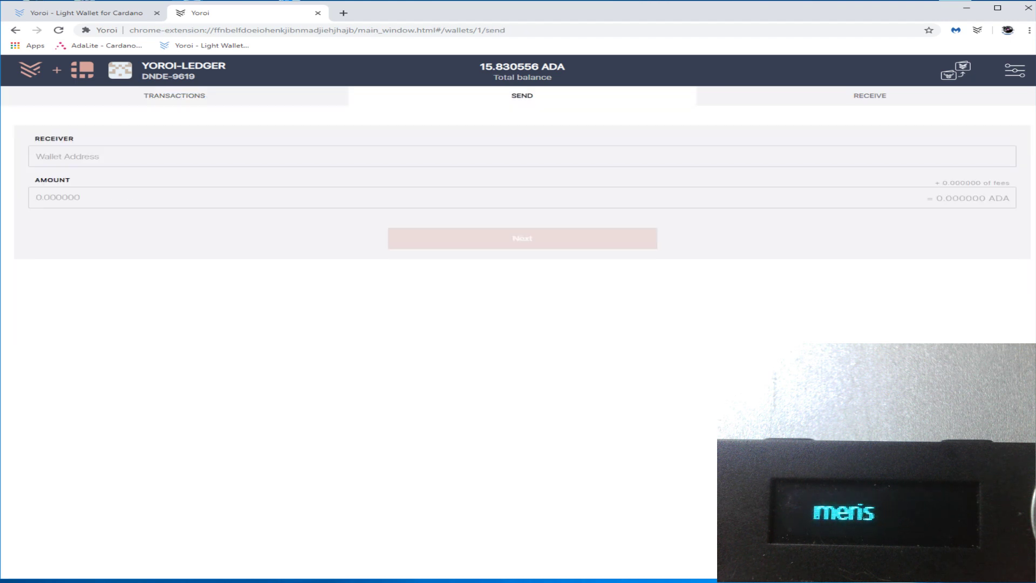
pyautogui.click(162, 156)
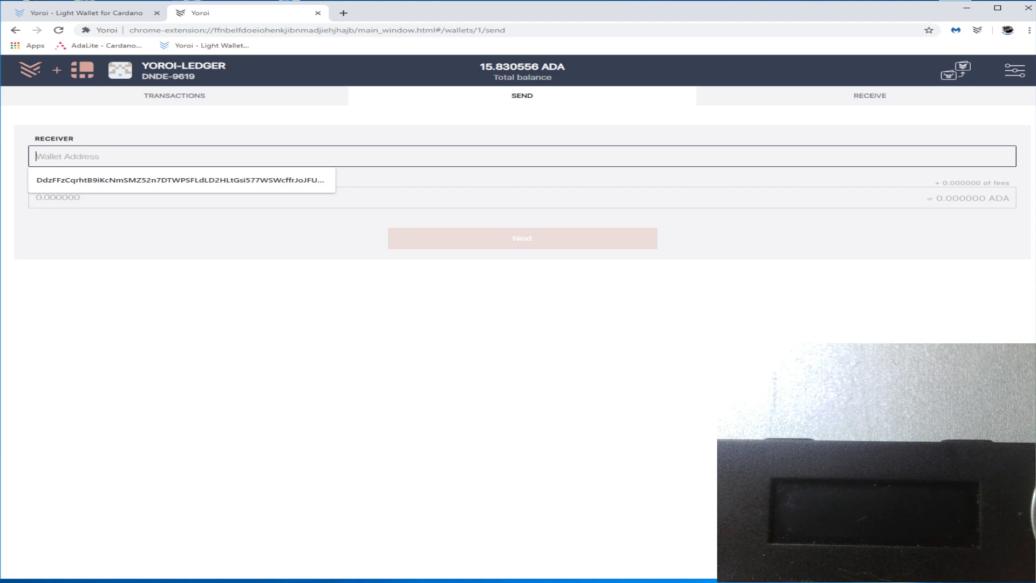
pyautogui.press('Down')
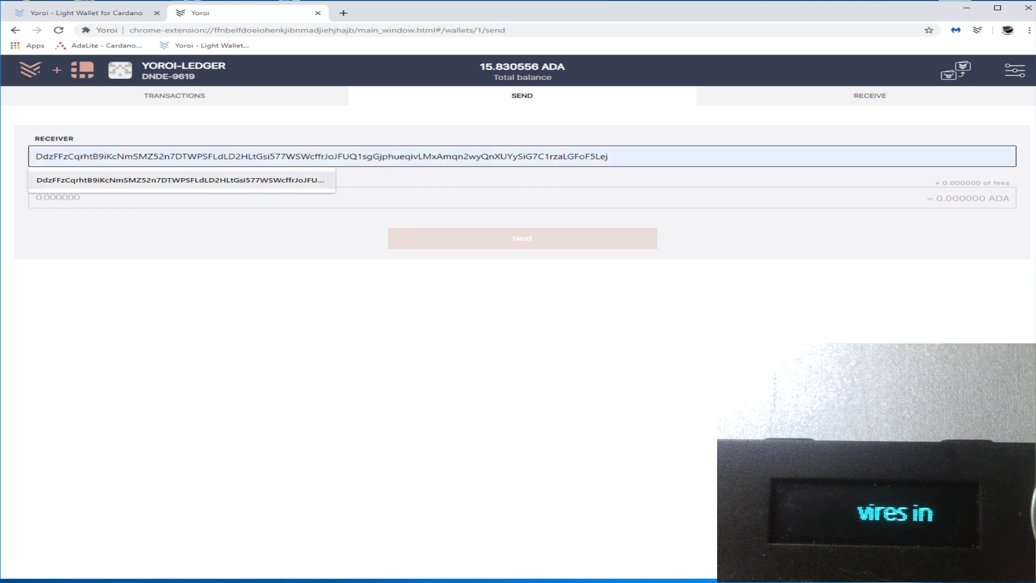
pyautogui.press('Return')
pyautogui.click(65, 197)
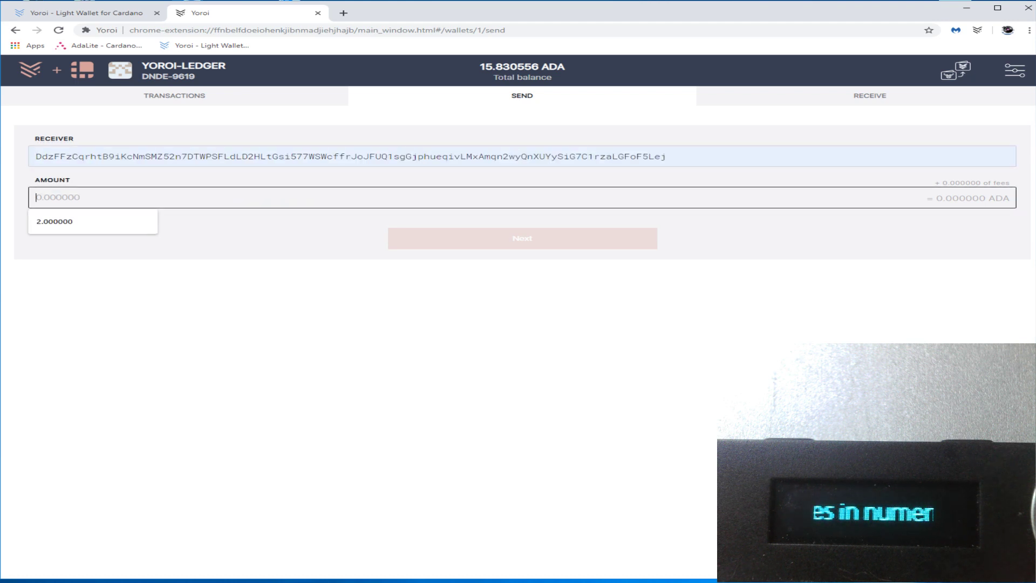
pyautogui.press('Down')
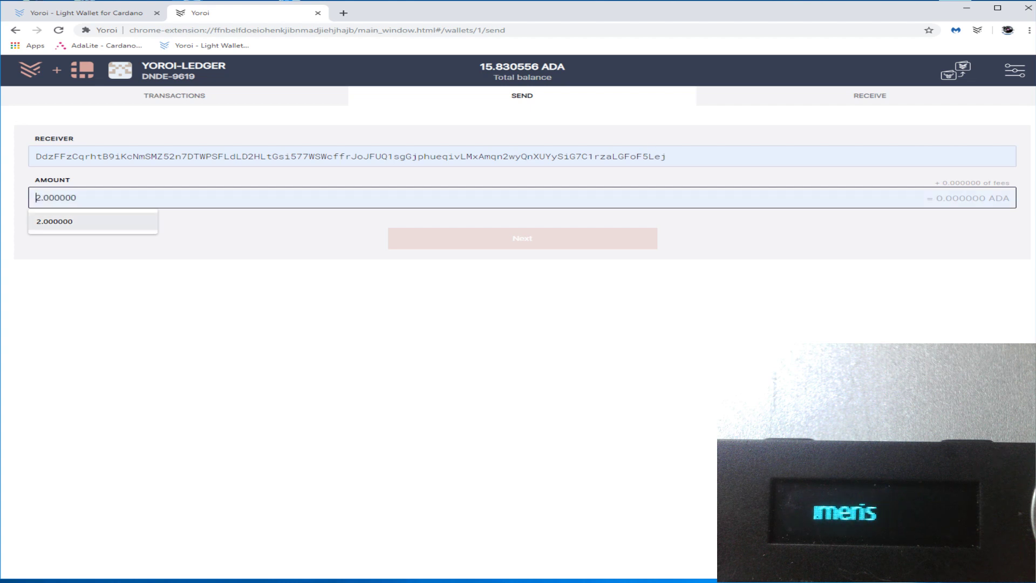
pyautogui.press('Return')
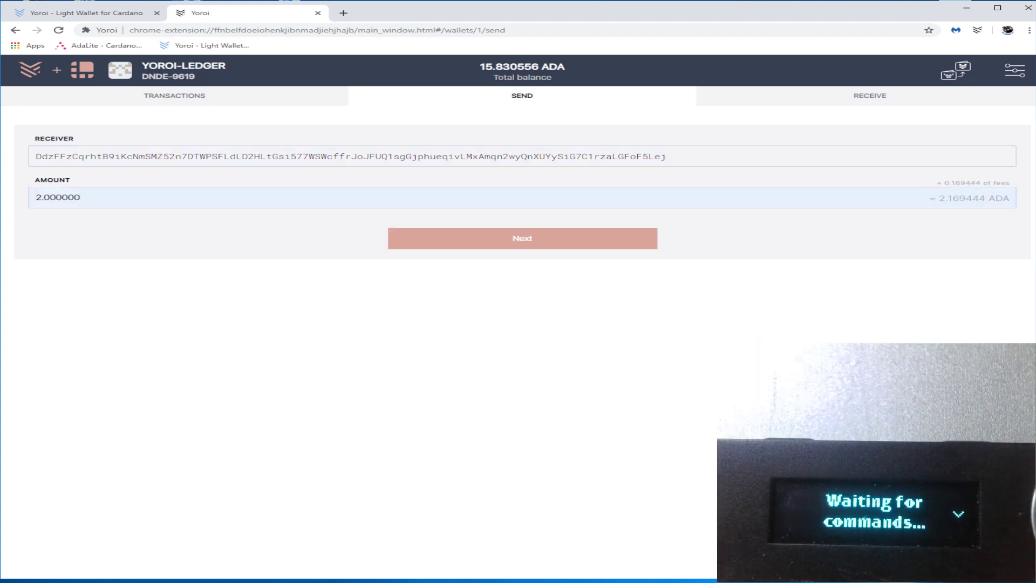
pyautogui.click(523, 238)
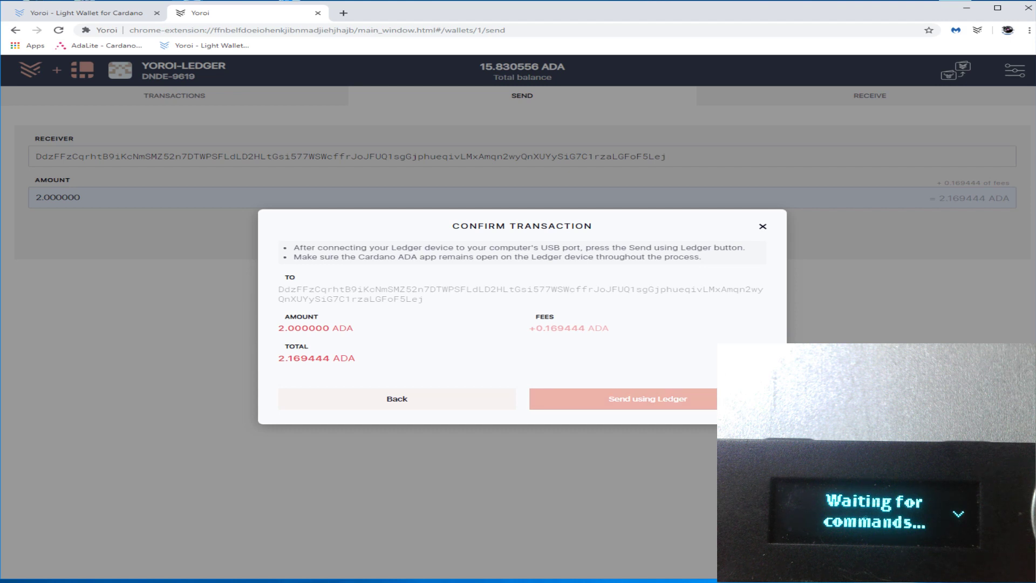
# Submit the 2 ADA payment with Send using Ledger for signing on the device.
pyautogui.click(624, 399)
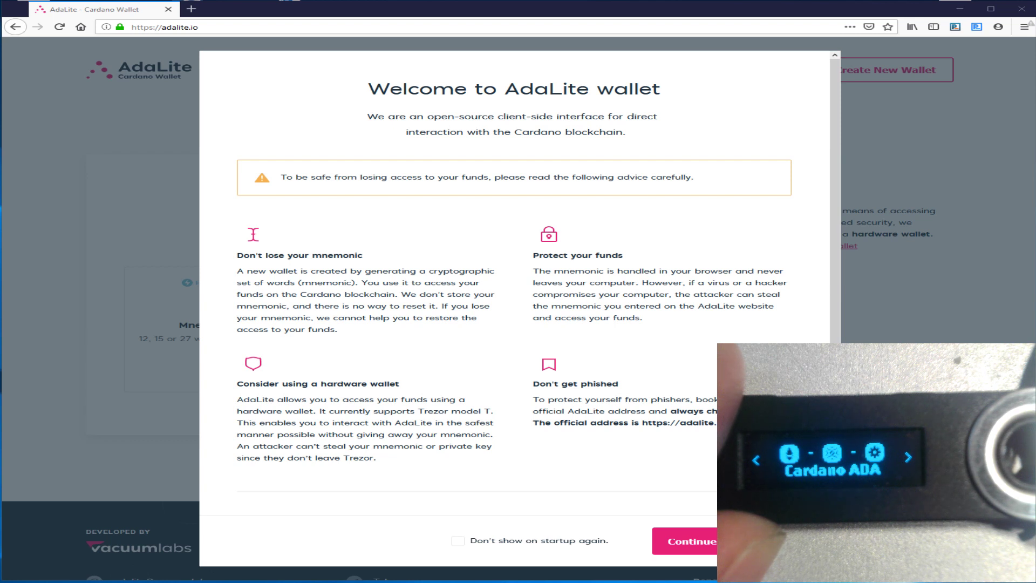
# Dismiss AdaLite's welcome notice and select the Hardware Wallet access option.
pyautogui.click(685, 541)
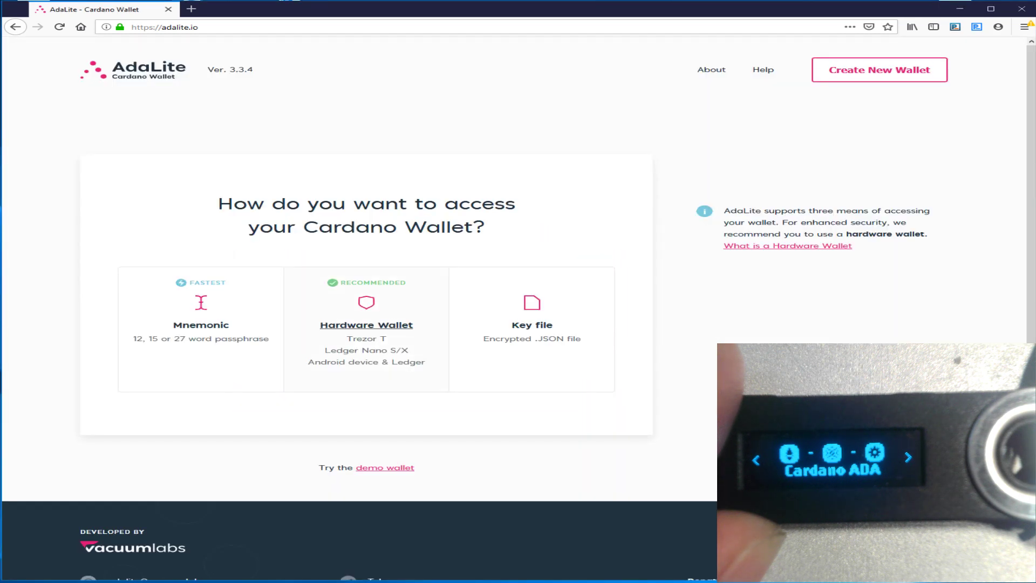
pyautogui.click(367, 324)
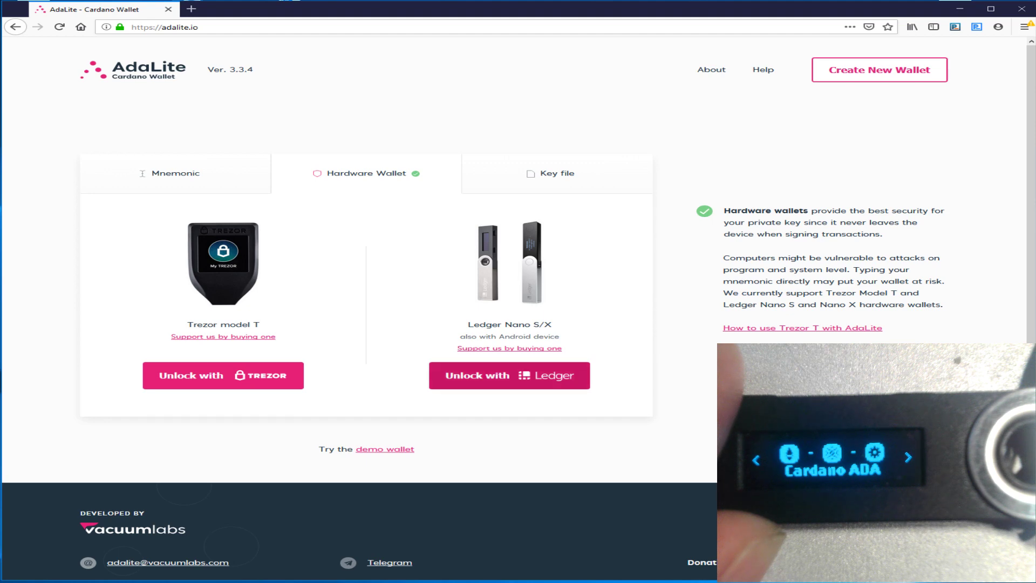
# Start unlocking the AdaLite wallet with the Ledger Nano S hardware wallet.
pyautogui.click(510, 375)
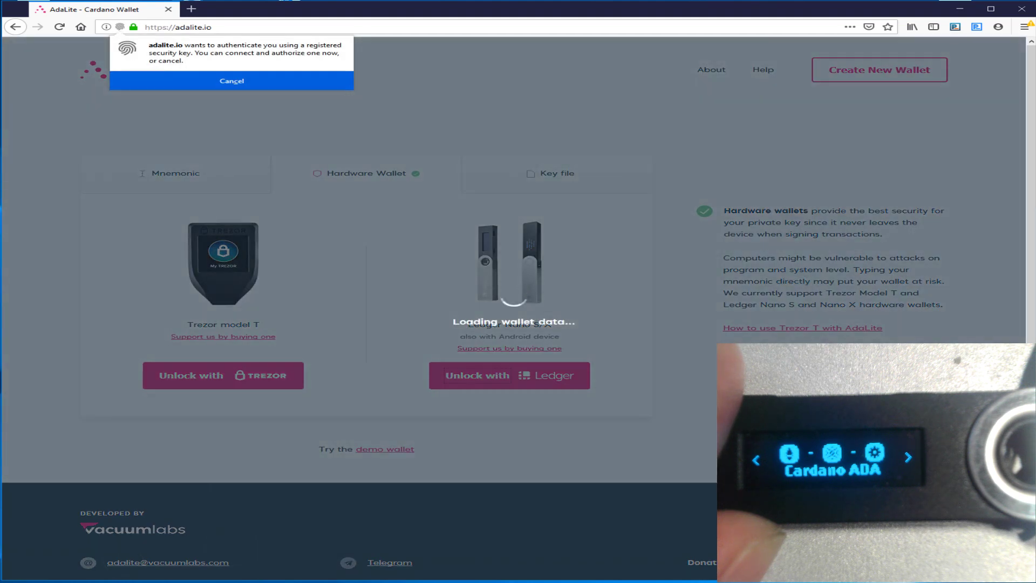